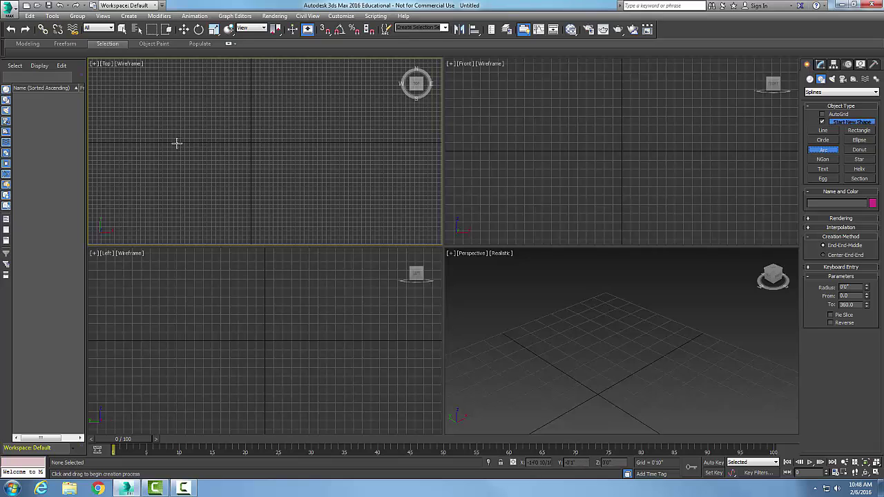
Step: Draw two End-End-Middle practice arcs in the Top view and marquee-select both
left_click_drag(177, 143, 320, 145)
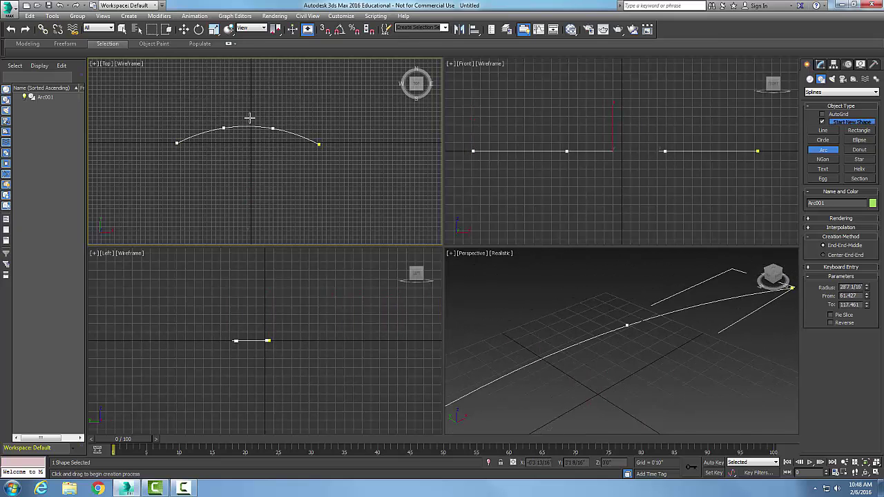
left_click(250, 117)
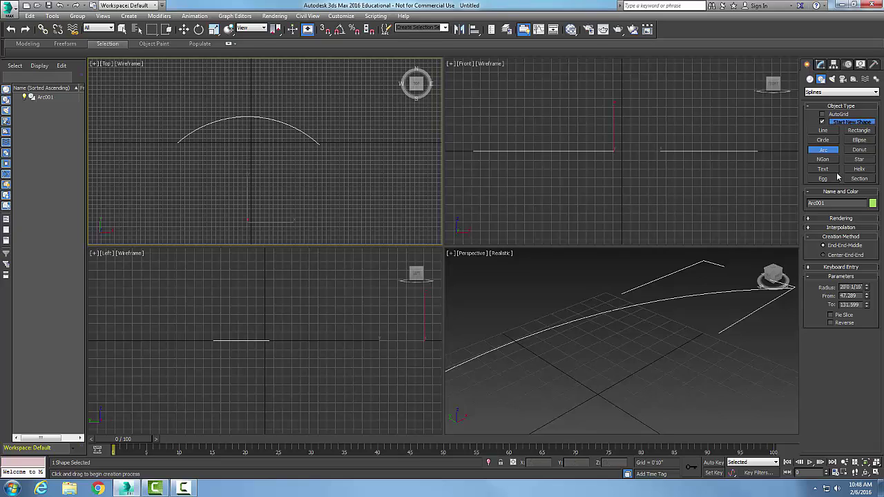
left_click(823, 150)
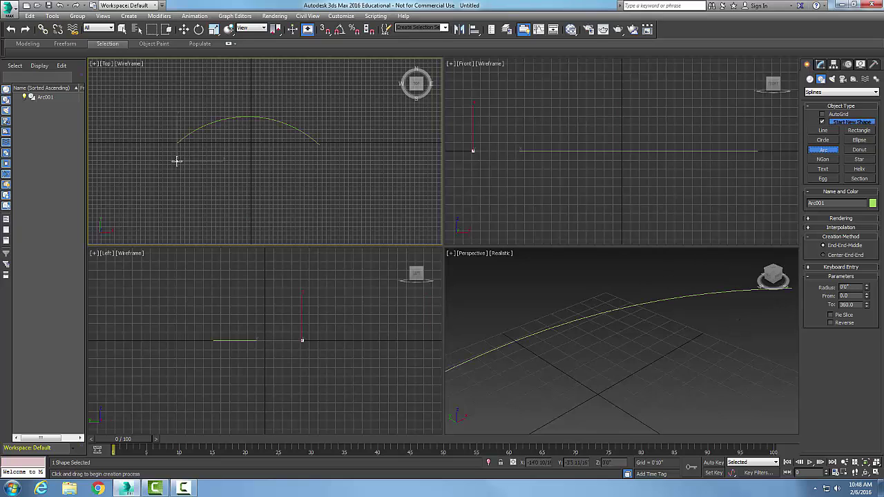
left_click_drag(176, 160, 320, 160)
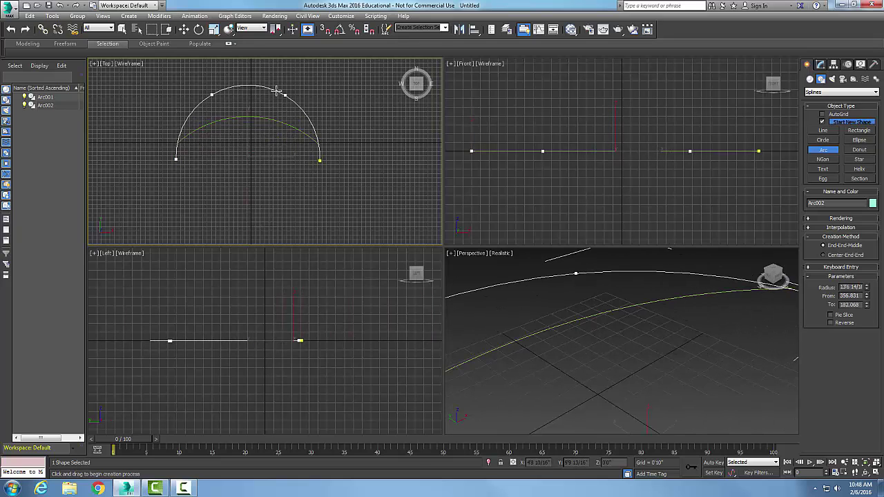
left_click(265, 126)
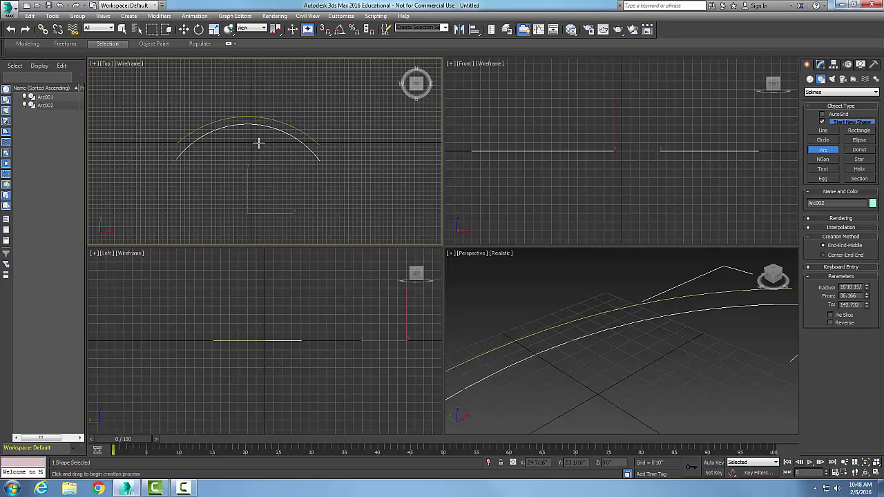
right_click(292, 197)
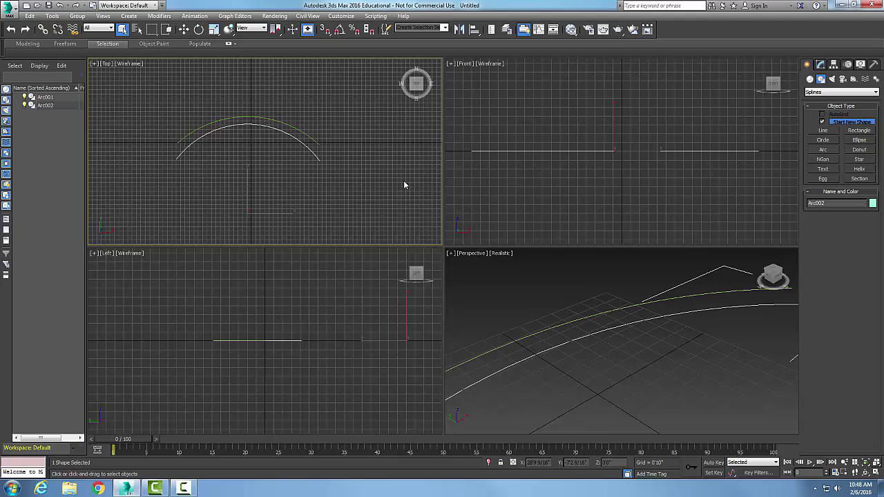
left_click_drag(363, 190, 271, 115)
Step: Delete the two practice arcs and switch the Arc creation method to Center-End-End
key("Delete")
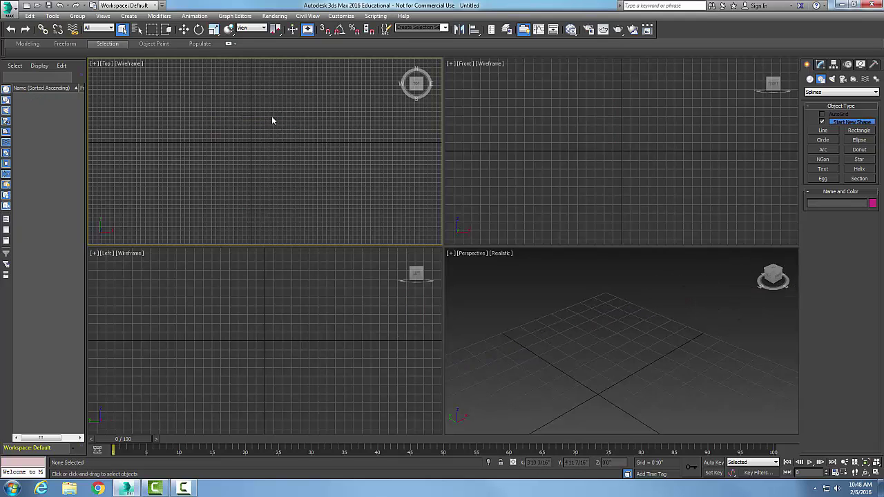
left_click(823, 149)
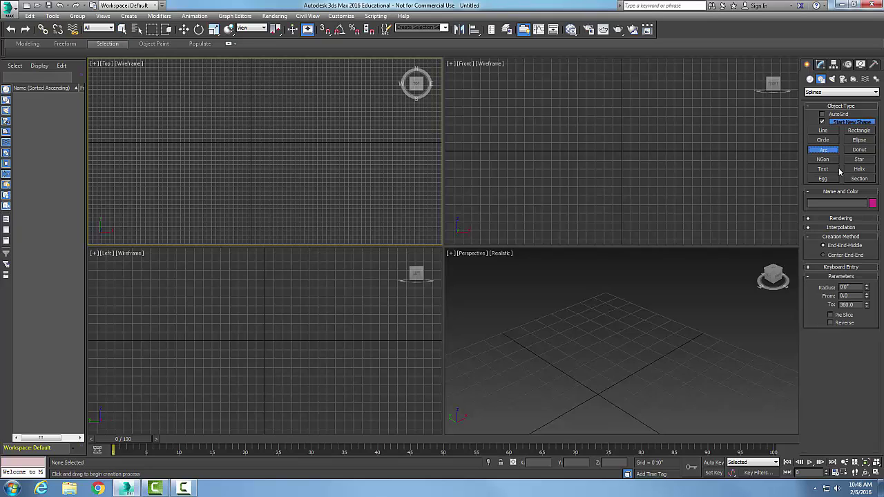
left_click(822, 254)
Step: Draw a Center-End-End arc in the Top view spanning about 359° to 142°
left_click_drag(251, 143, 325, 143)
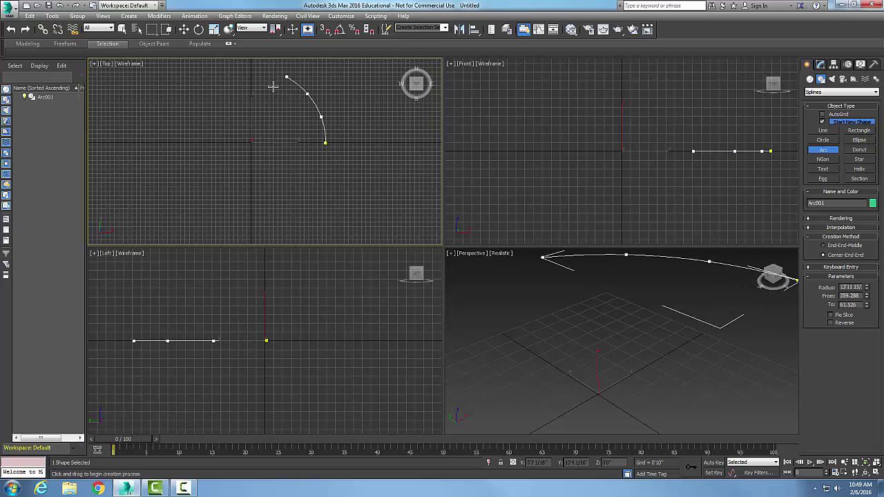
left_click(246, 74)
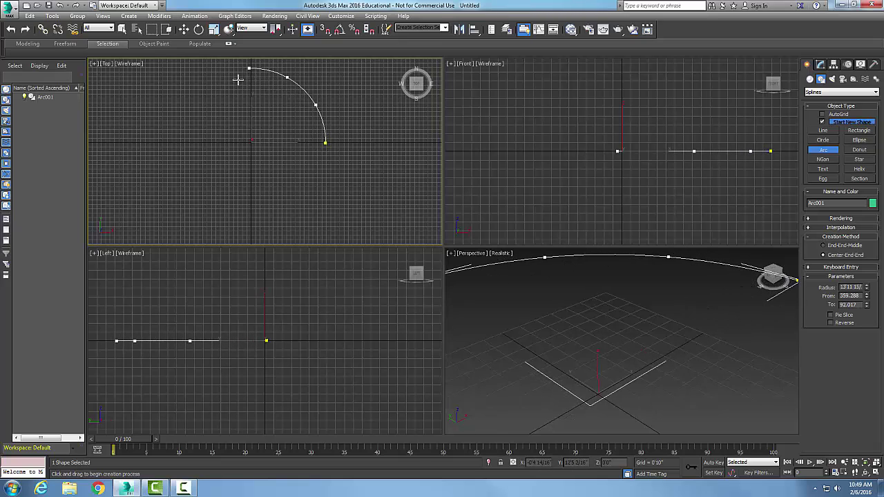
left_click(202, 102)
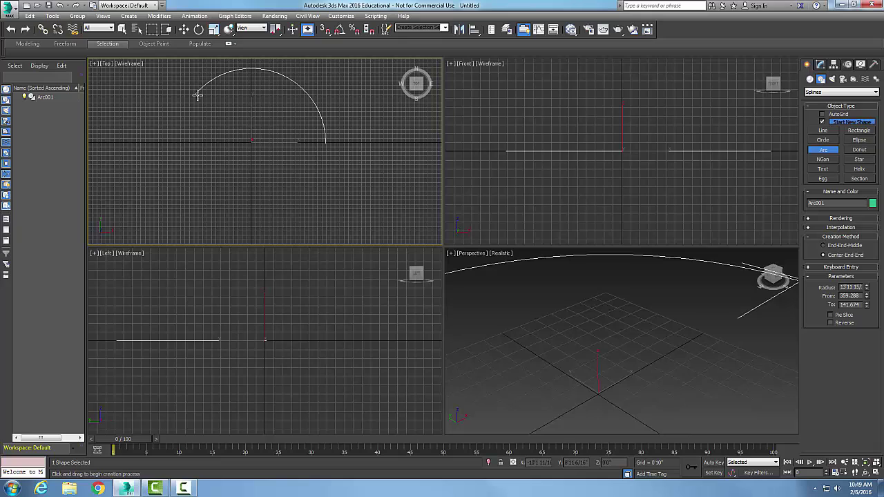
right_click(360, 186)
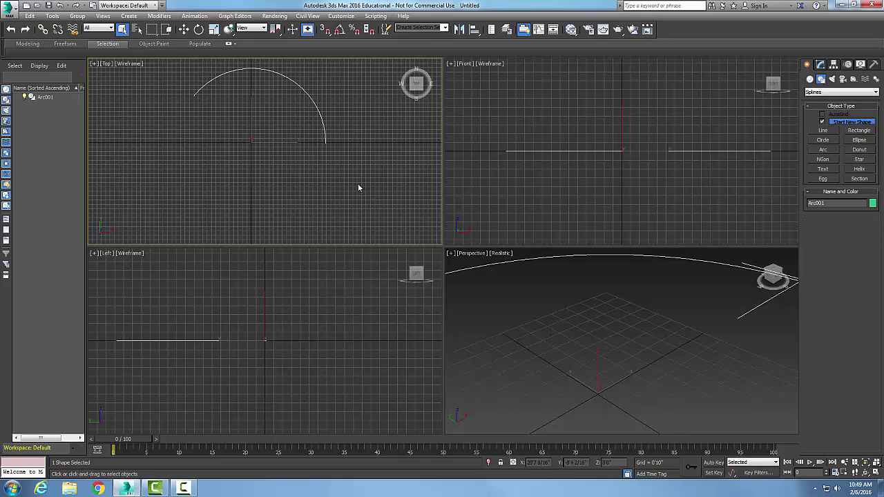
Step: Delete the previous arc, draw a semicircle around the Top view's centre, then delete it too
key("Delete")
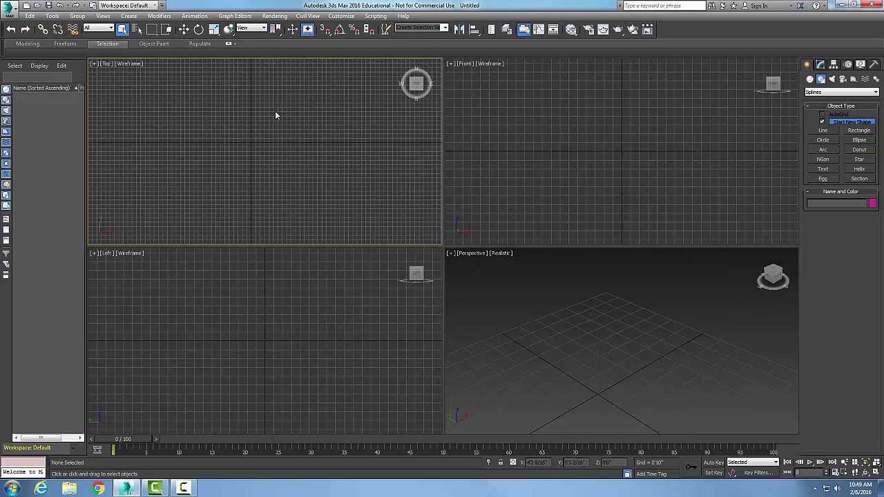
left_click(819, 150)
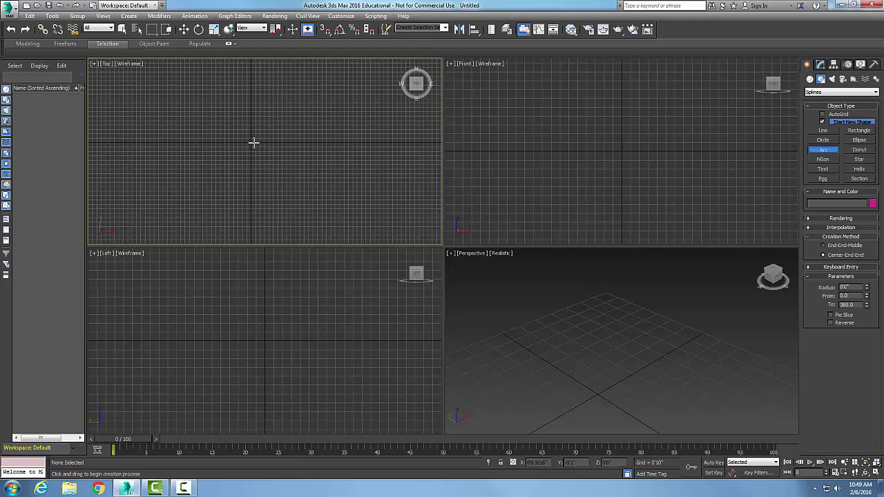
left_click_drag(253, 141, 325, 142)
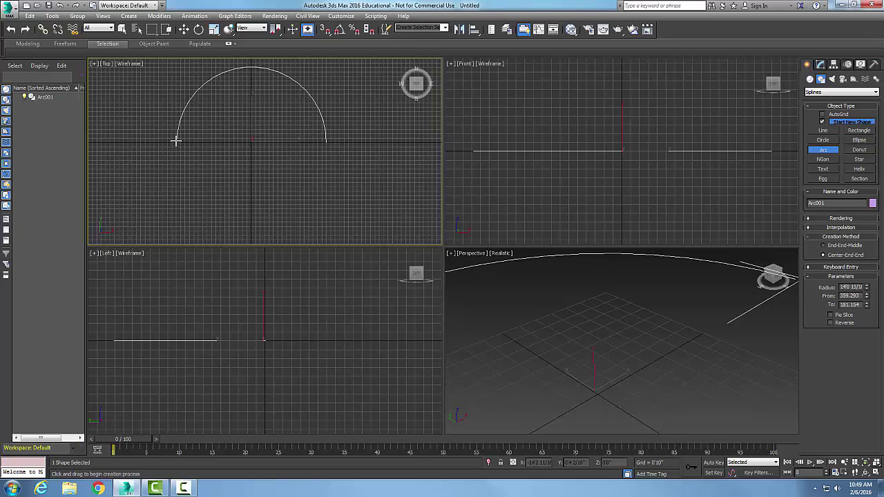
right_click(354, 179)
left_click_drag(378, 178, 277, 114)
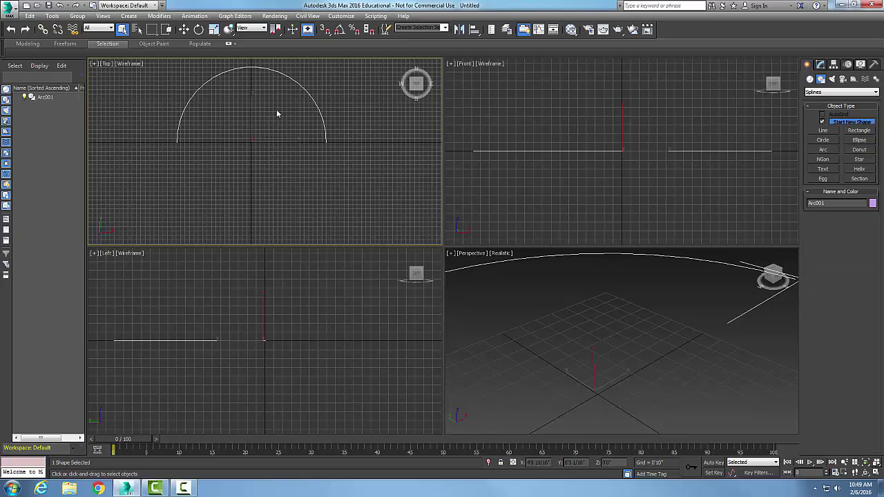
key("Delete")
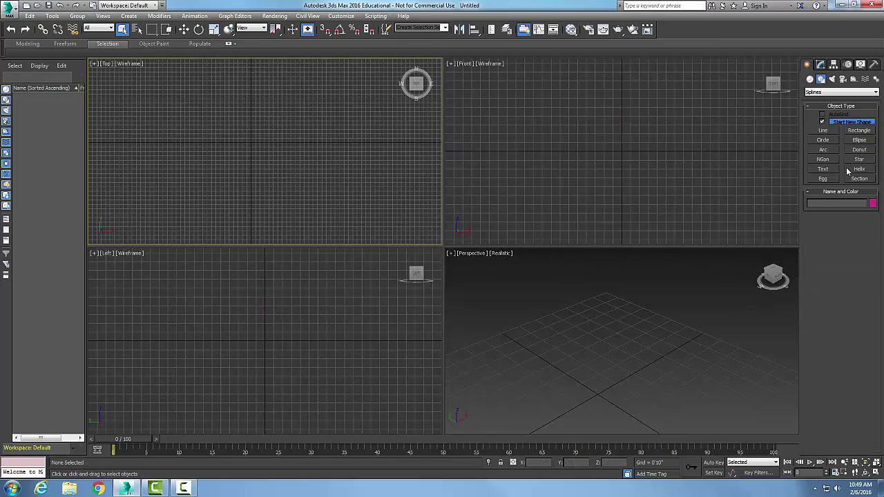
Step: Enable Pie Slice for new arcs with the End-End-Middle creation method
left_click(824, 150)
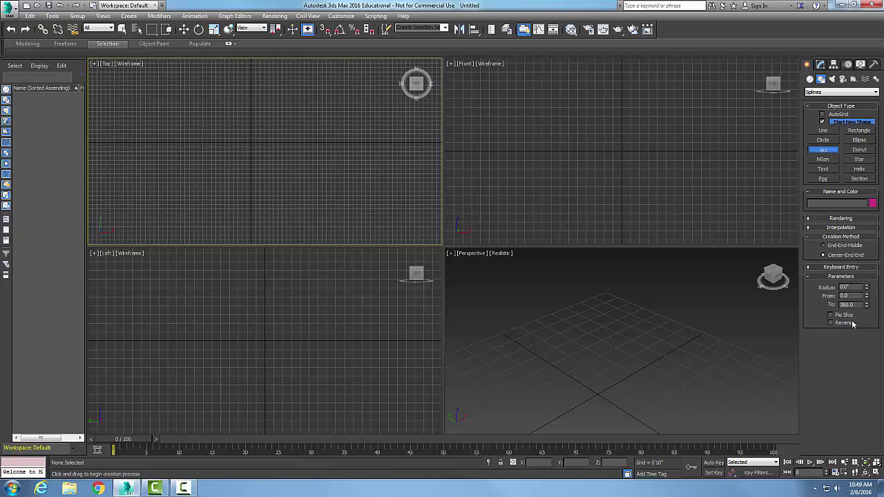
left_click(841, 287)
left_click(823, 247)
Step: Draw a pie-slice arc left of the Top view's centre and deselect it
left_click_drag(180, 144, 299, 144)
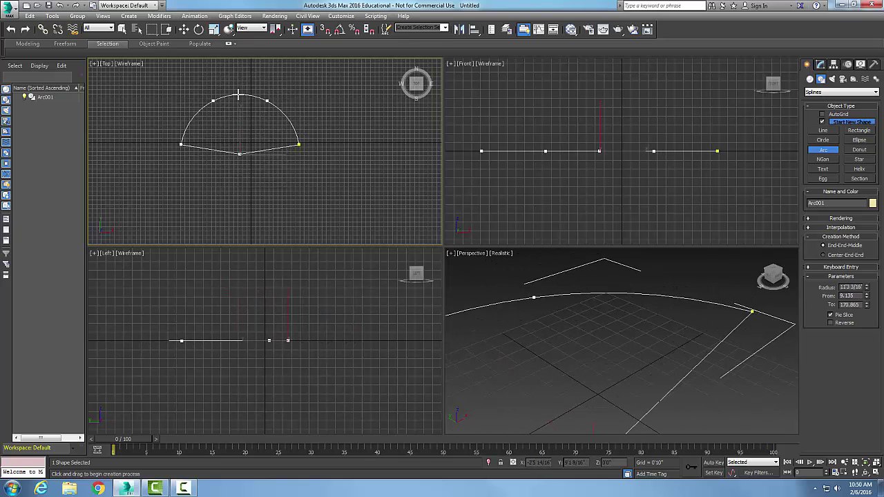
left_click(237, 97)
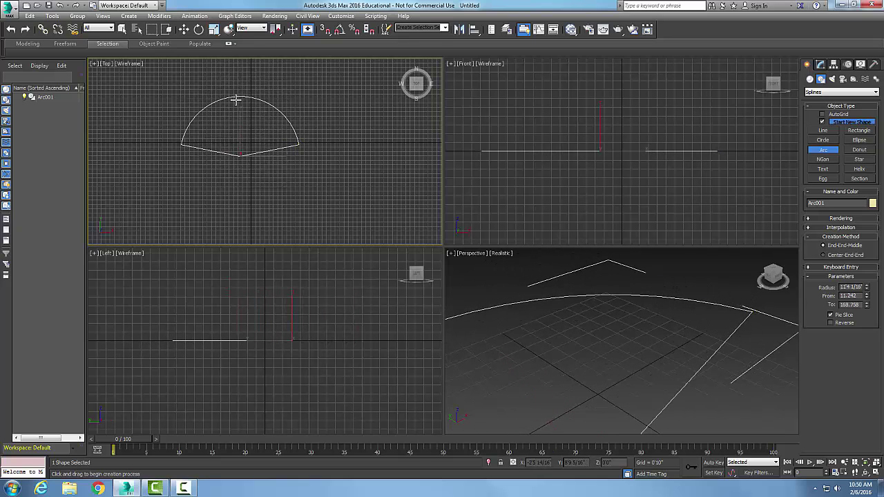
right_click(253, 191)
right_click(253, 191)
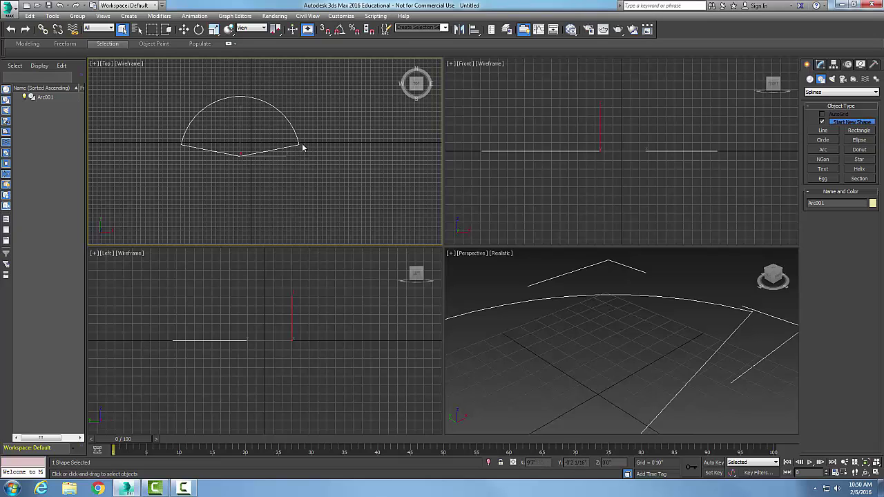
left_click(261, 184)
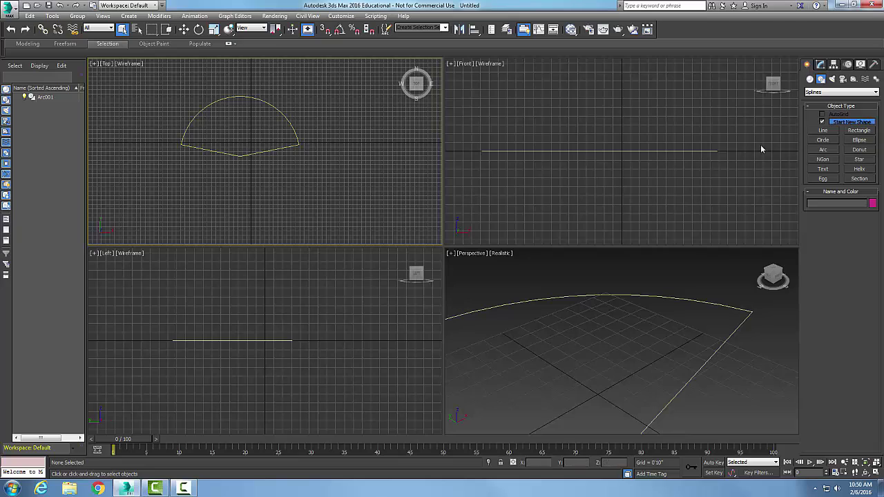
Step: Draw a second pie-slice arc right of the first, then turn Pie Slice off for new arcs
left_click(823, 150)
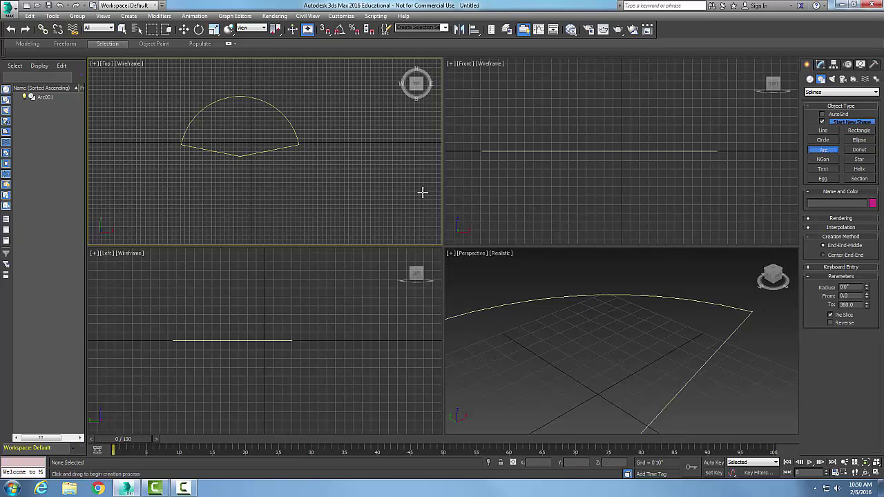
left_click_drag(353, 177, 405, 176)
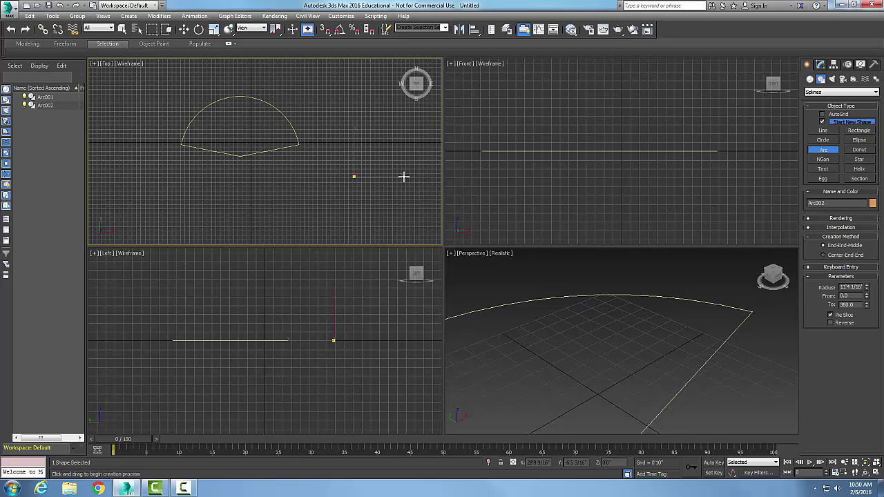
left_click(379, 108)
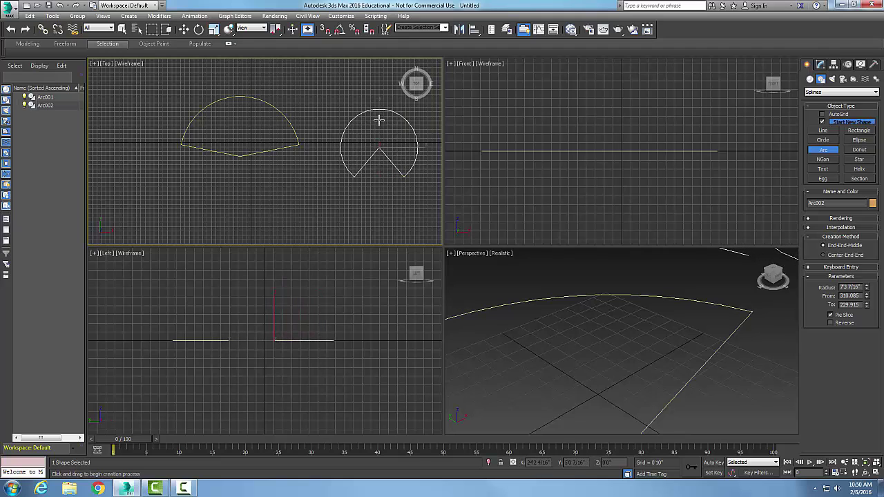
right_click(382, 199)
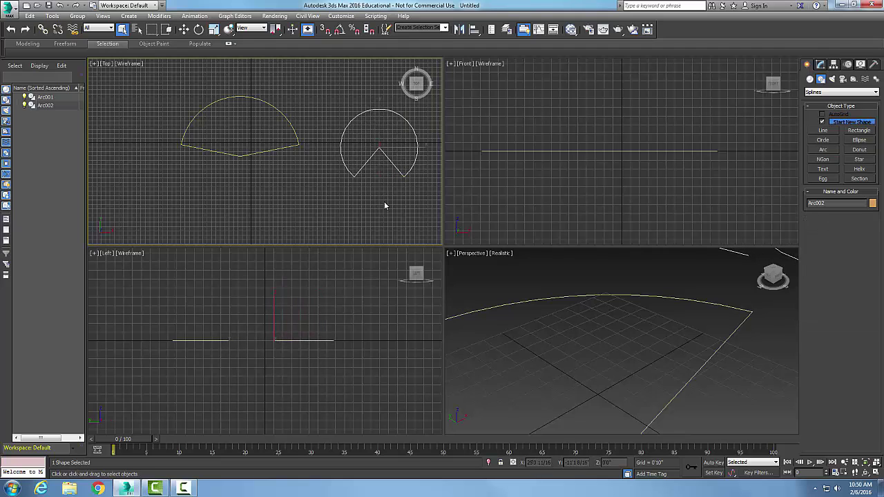
left_click(387, 340)
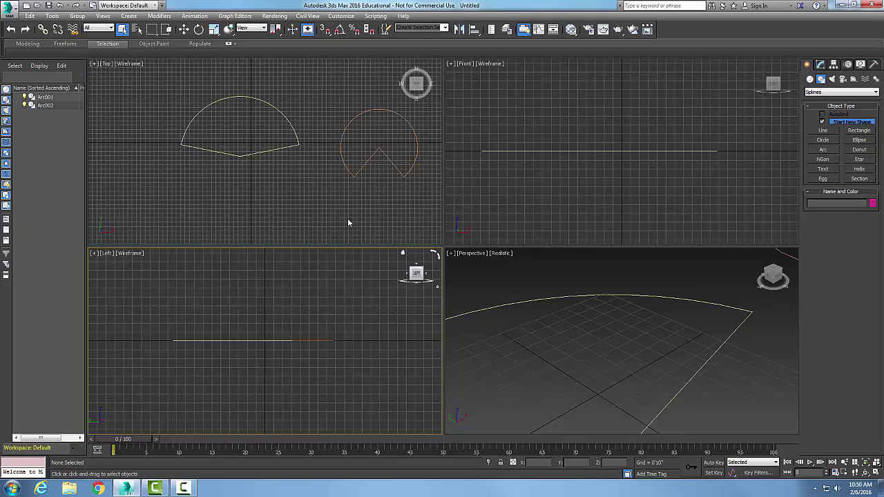
left_click(822, 149)
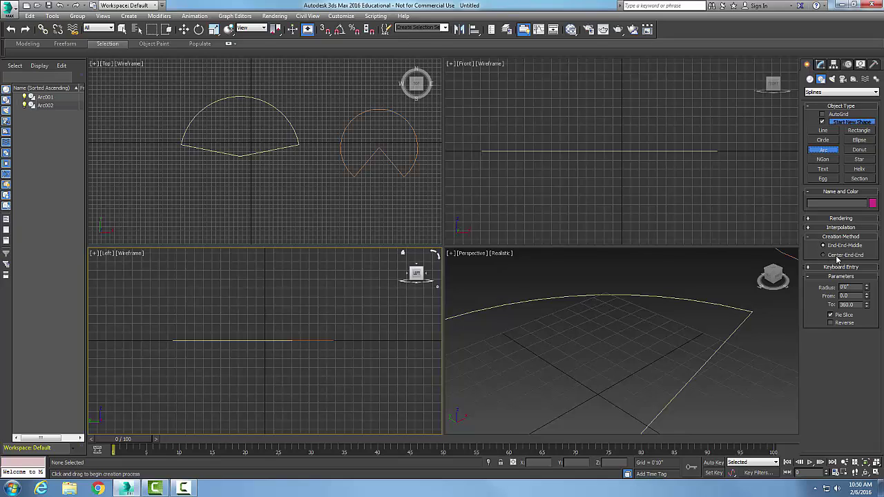
left_click(831, 316)
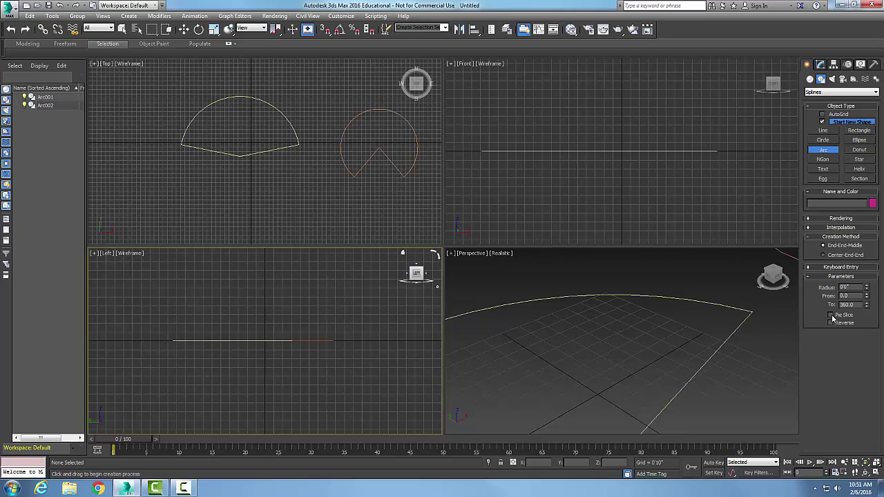